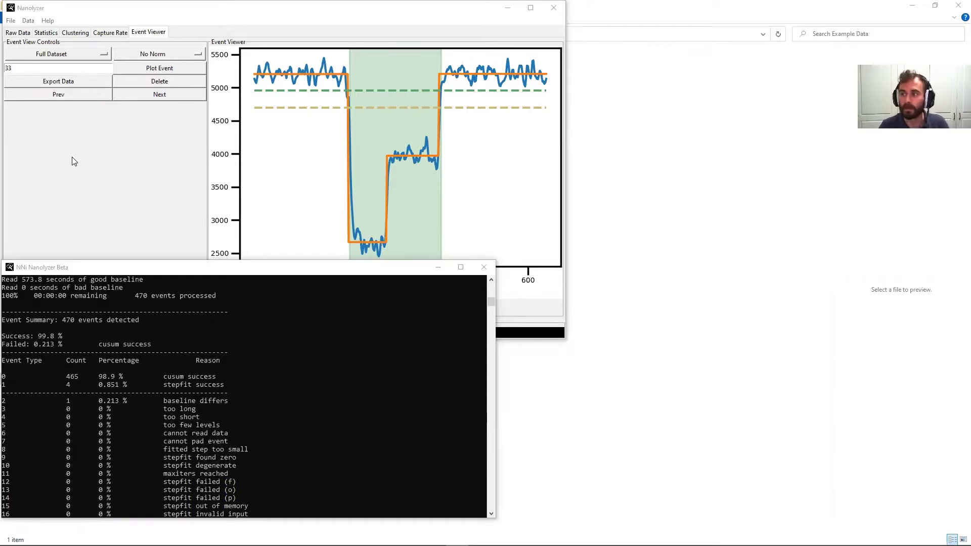
Step: Show the Statistics plotting controls and look through the available plot types and datasets
{"action": "left_click", "coordinate": [99, 143]}
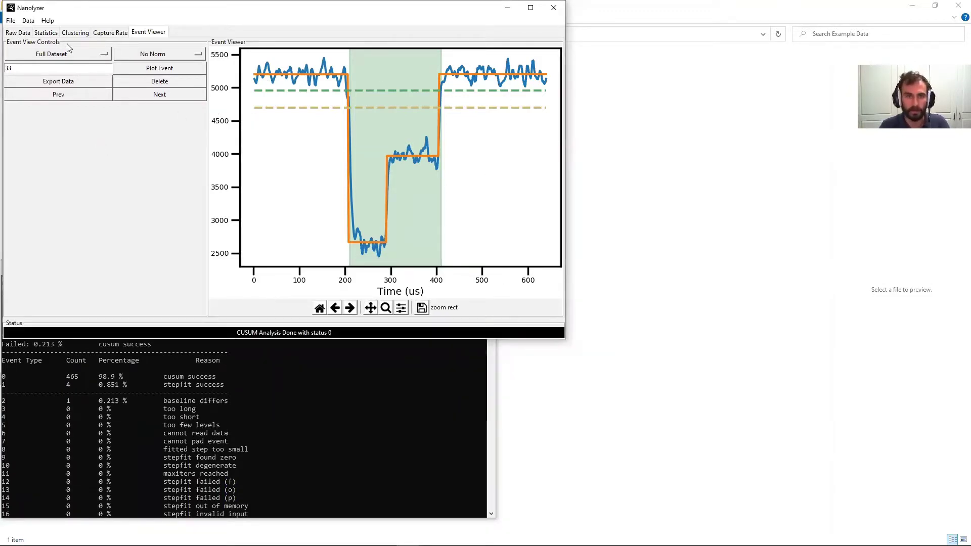
{"action": "left_click", "coordinate": [46, 34]}
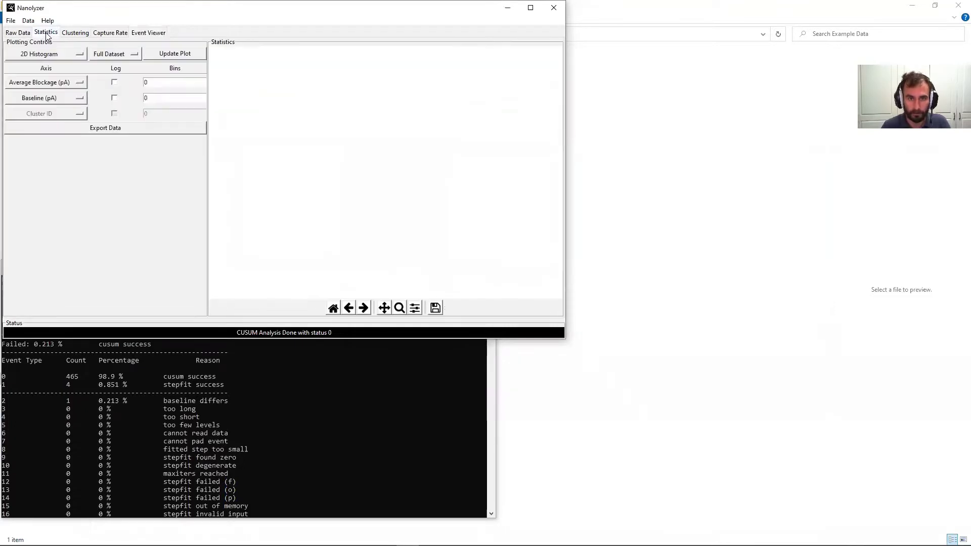
{"action": "left_click", "coordinate": [64, 55]}
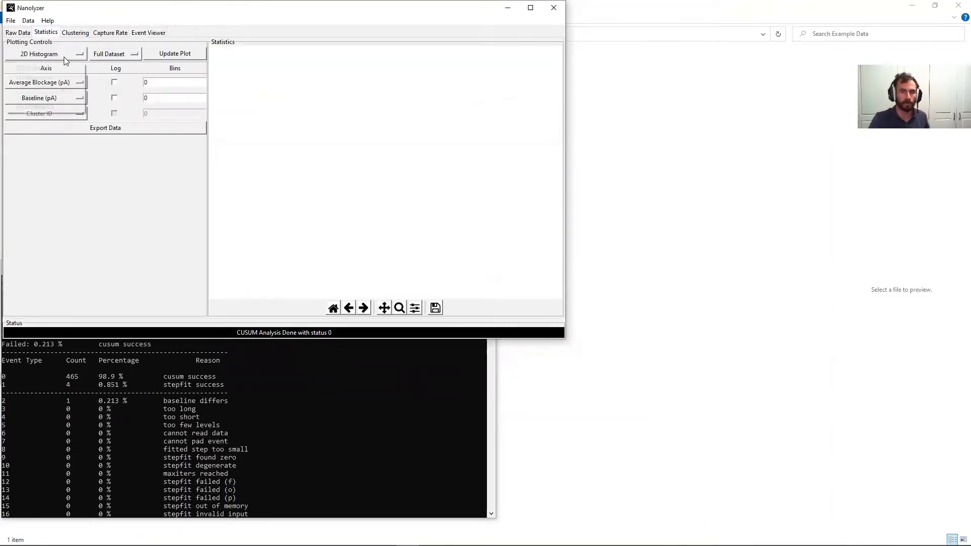
{"action": "left_click", "coordinate": [57, 168]}
{"action": "left_click", "coordinate": [116, 58]}
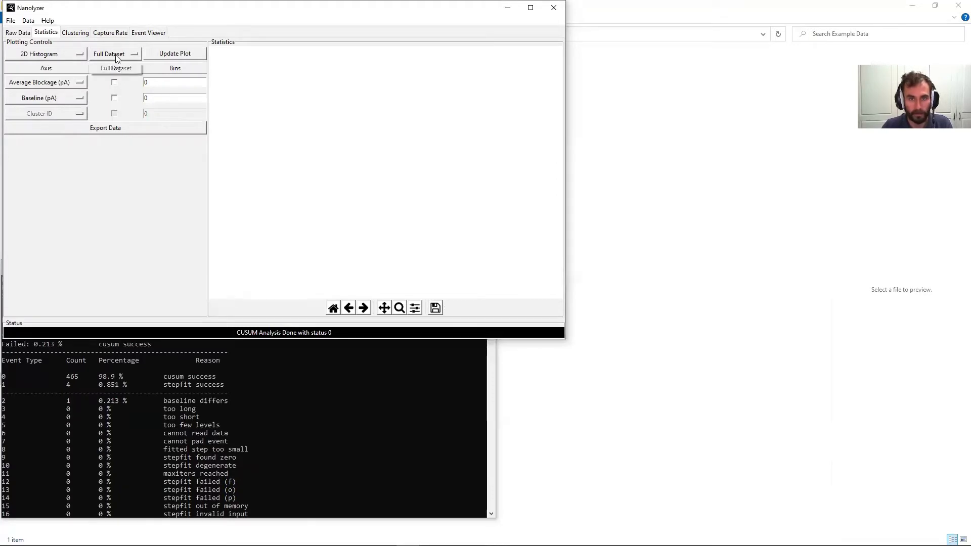
{"action": "left_click", "coordinate": [104, 182]}
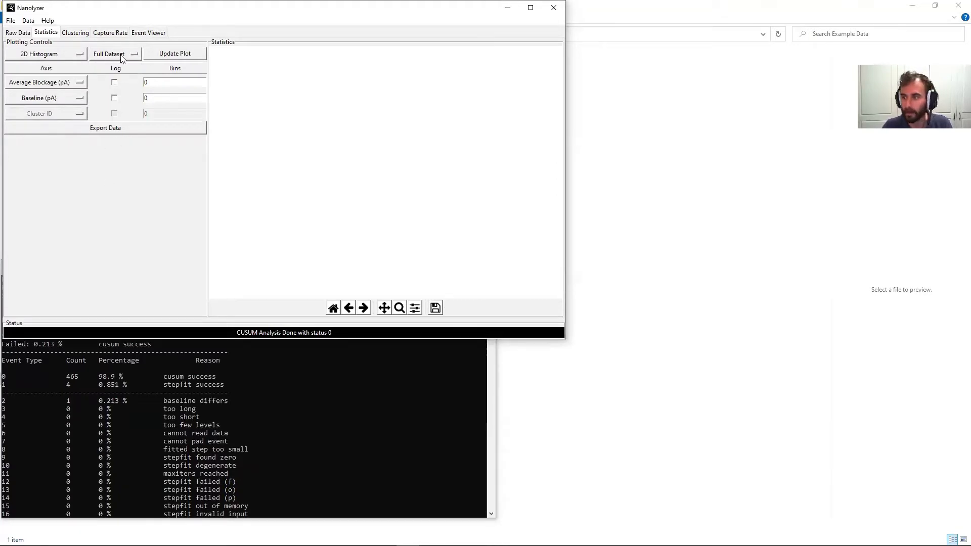
Step: Plot a 2D histogram of Dwell Time (us) on a log scale against Maximum Blockage (pA)
{"action": "left_click", "coordinate": [63, 83]}
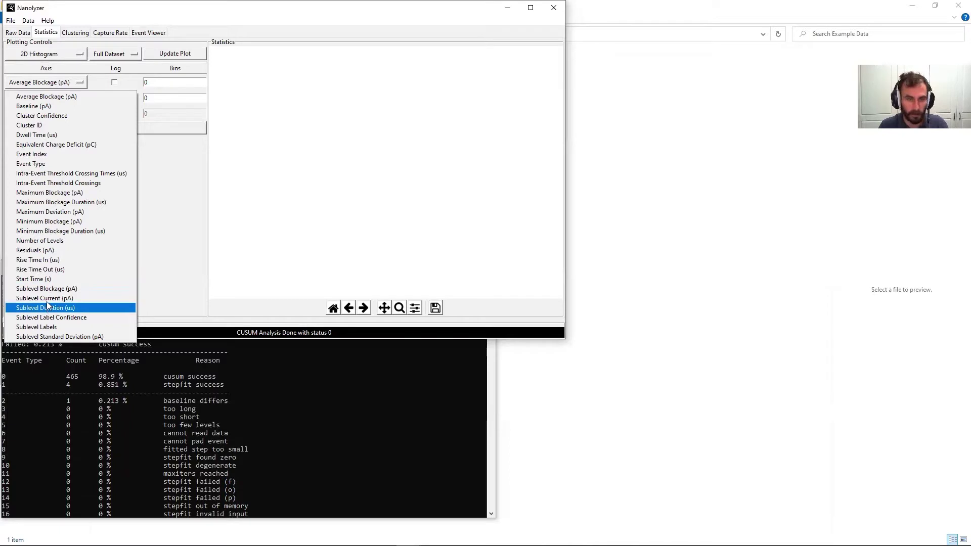
{"action": "left_click", "coordinate": [49, 134]}
{"action": "left_click", "coordinate": [48, 99]}
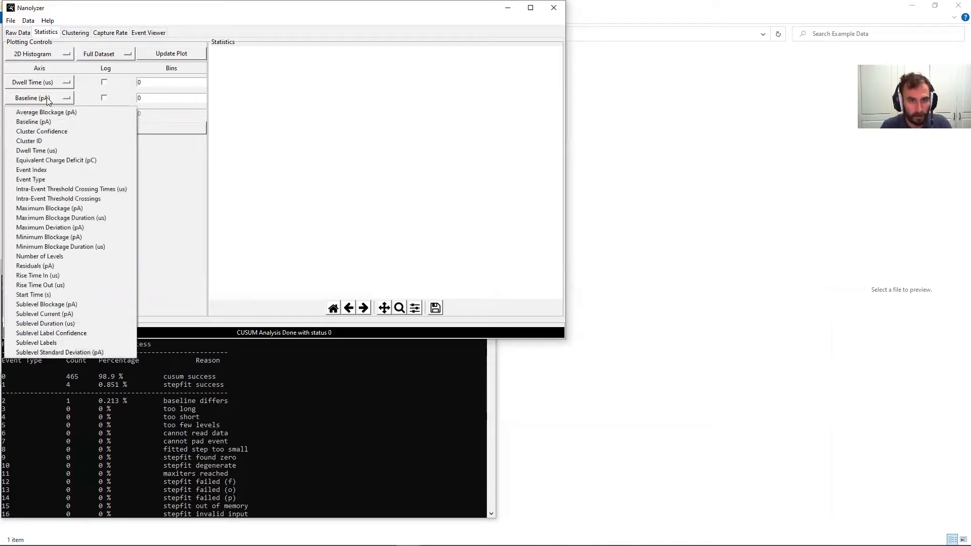
{"action": "left_click", "coordinate": [48, 100]}
{"action": "left_click", "coordinate": [104, 82]}
{"action": "left_click", "coordinate": [57, 98]}
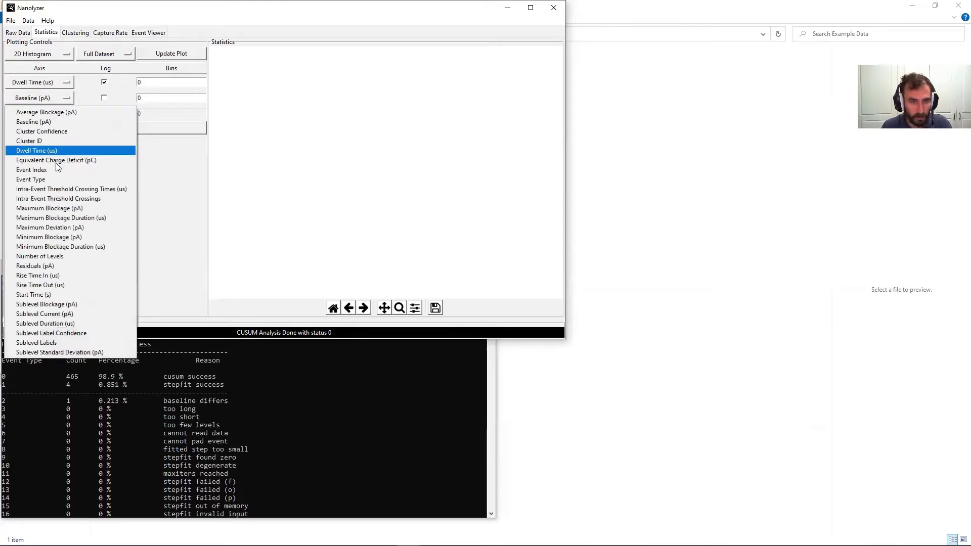
{"action": "left_click", "coordinate": [53, 208]}
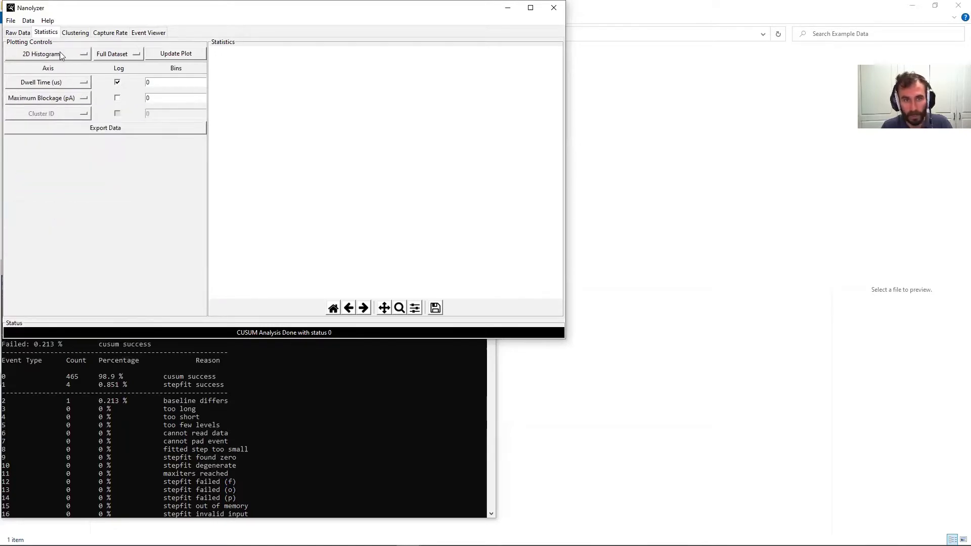
{"action": "left_click", "coordinate": [171, 57]}
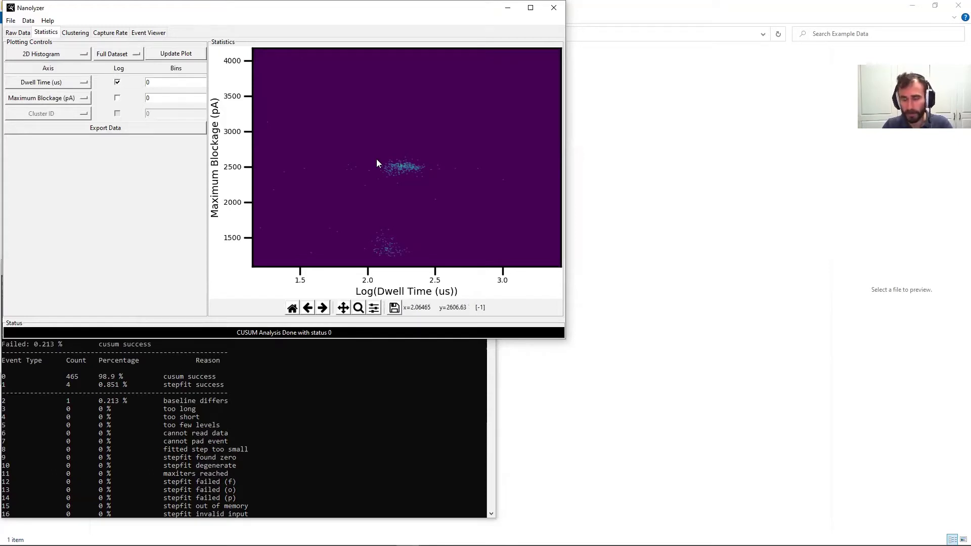
Step: Redraw log Dwell Time against Maximum Blockage as a 2D scatterplot
{"action": "left_click", "coordinate": [60, 83]}
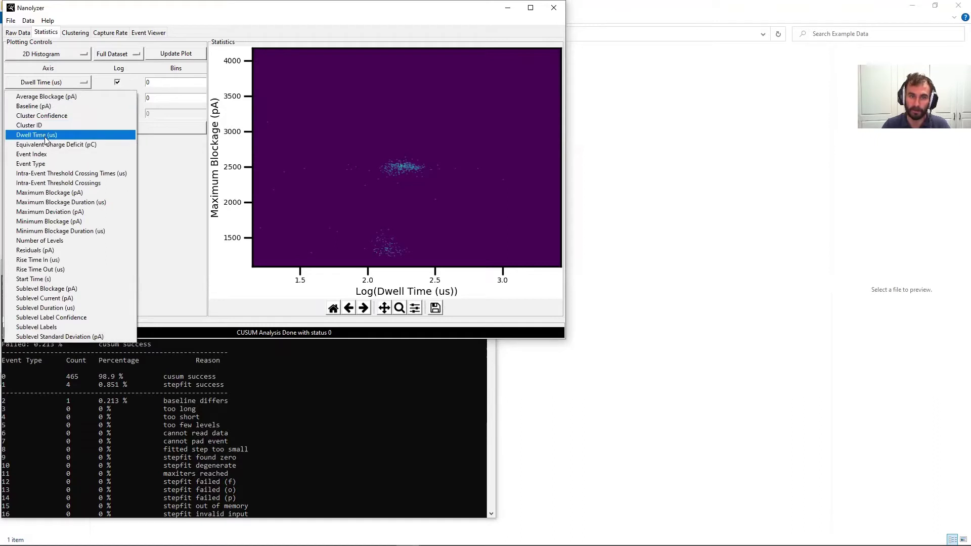
{"action": "left_click", "coordinate": [221, 180]}
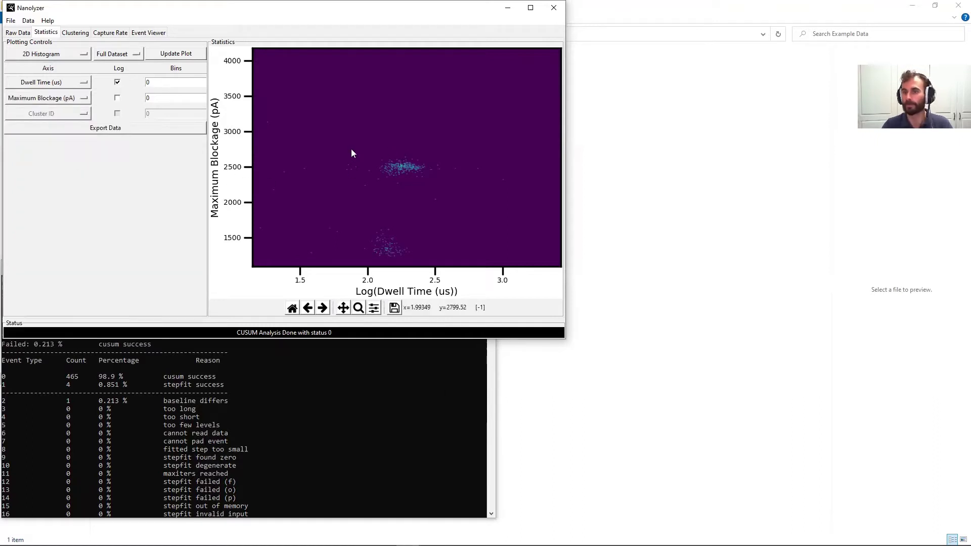
{"action": "left_click", "coordinate": [46, 54]}
{"action": "left_click", "coordinate": [41, 67]}
{"action": "left_click", "coordinate": [166, 55]}
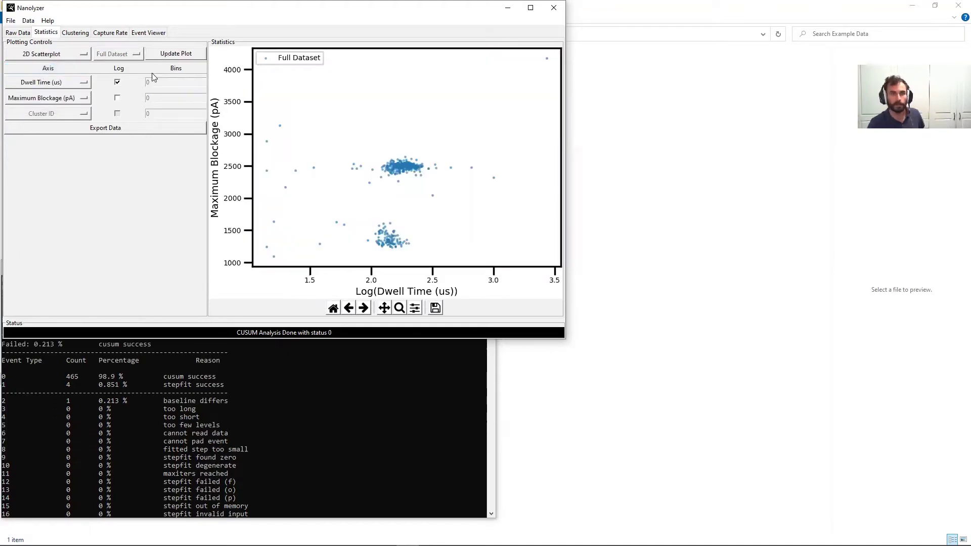
Step: Plot a 1D histogram of Dwell Time (us) on a log scale
{"action": "left_click", "coordinate": [57, 57]}
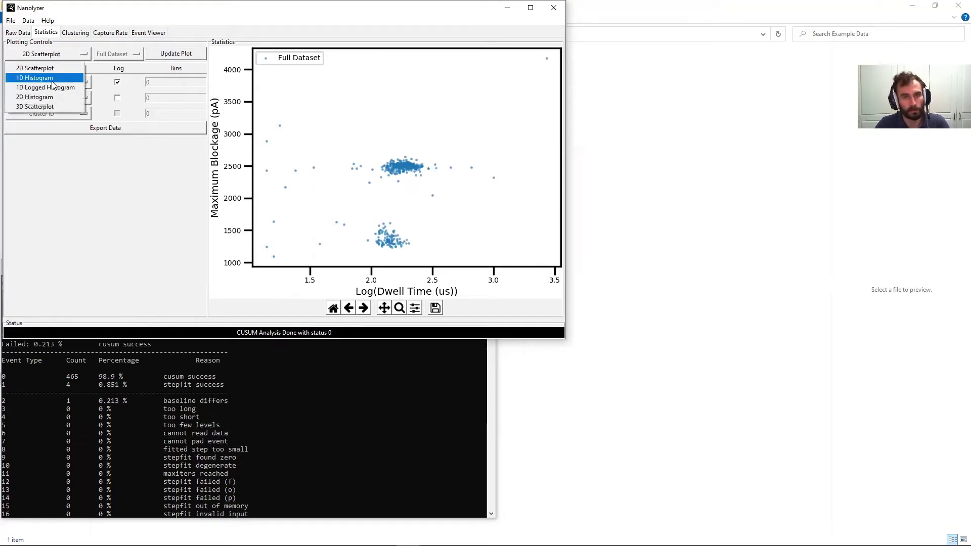
{"action": "left_click", "coordinate": [51, 74]}
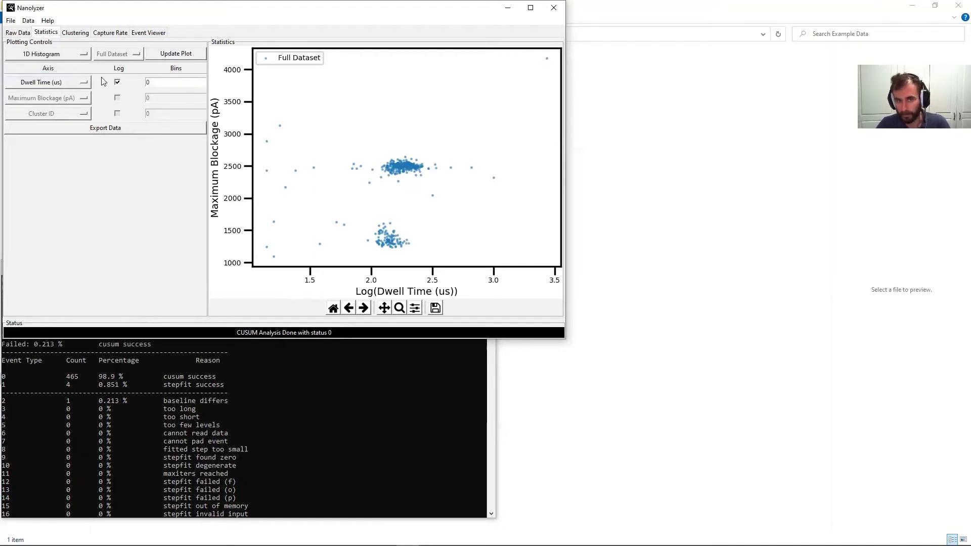
{"action": "left_click", "coordinate": [163, 56]}
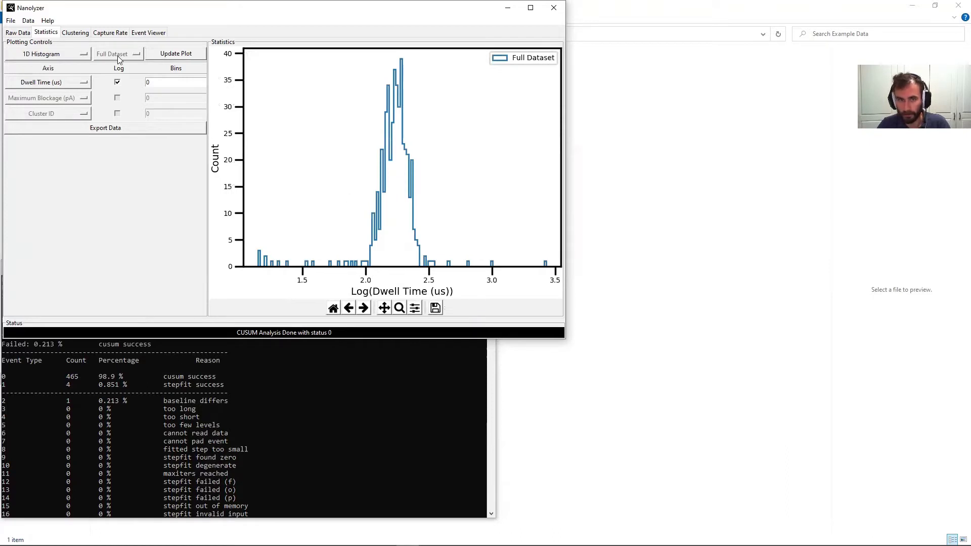
Step: Redraw the Dwell Time histogram with 20 bins and again with 100 bins
{"action": "key", "text": "Tab"}
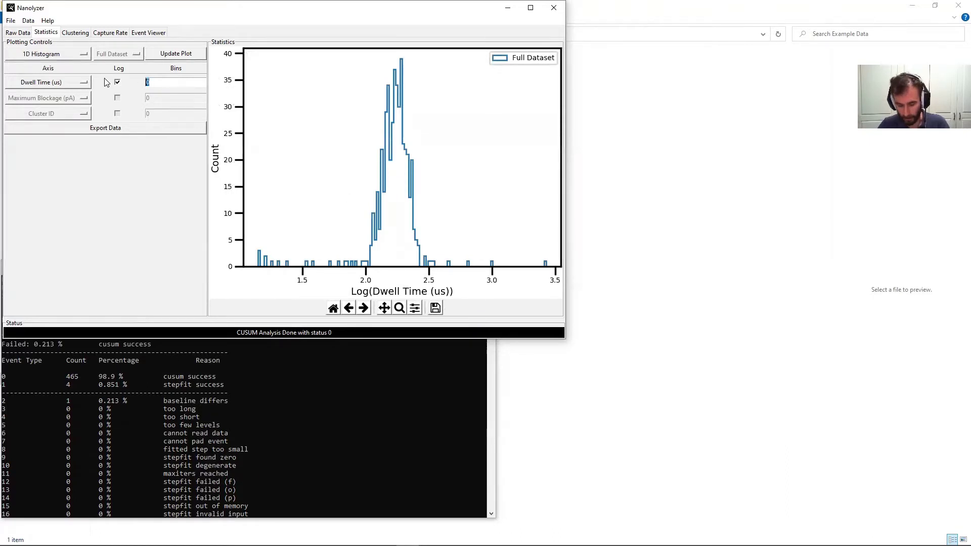
{"action": "type", "text": "20"}
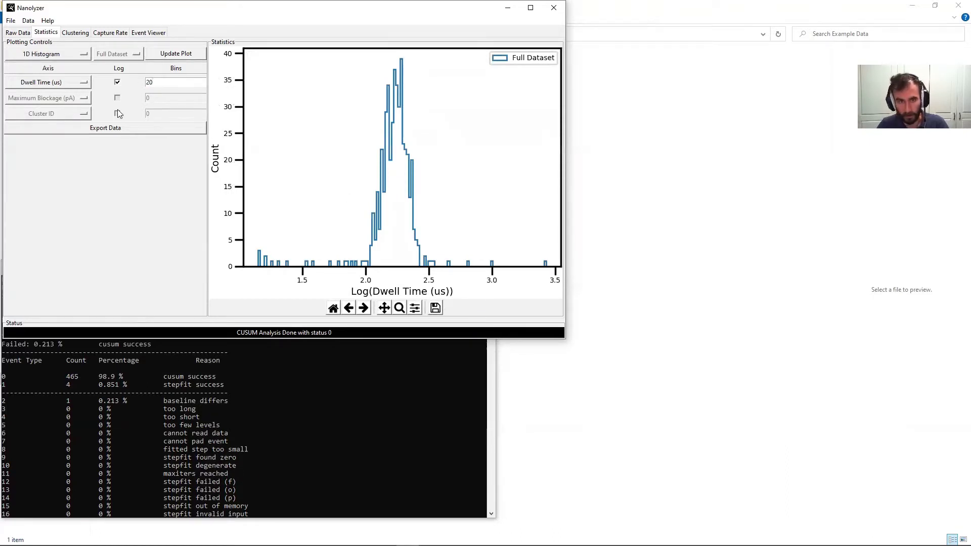
{"action": "left_click", "coordinate": [164, 57]}
{"action": "key", "text": "BackSpace"}
{"action": "key", "text": "BackSpace"}
{"action": "type", "text": "100"}
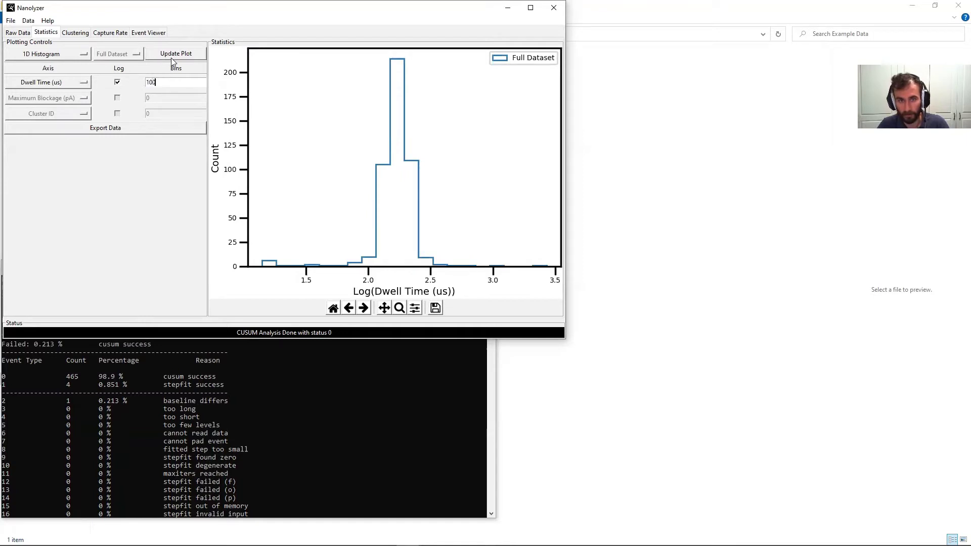
{"action": "left_click", "coordinate": [172, 59]}
Step: Reset the Dwell Time histogram's bins to 0 and redraw the plot
{"action": "left_click_drag", "start_coordinate": [157, 82], "coordinate": [103, 80]}
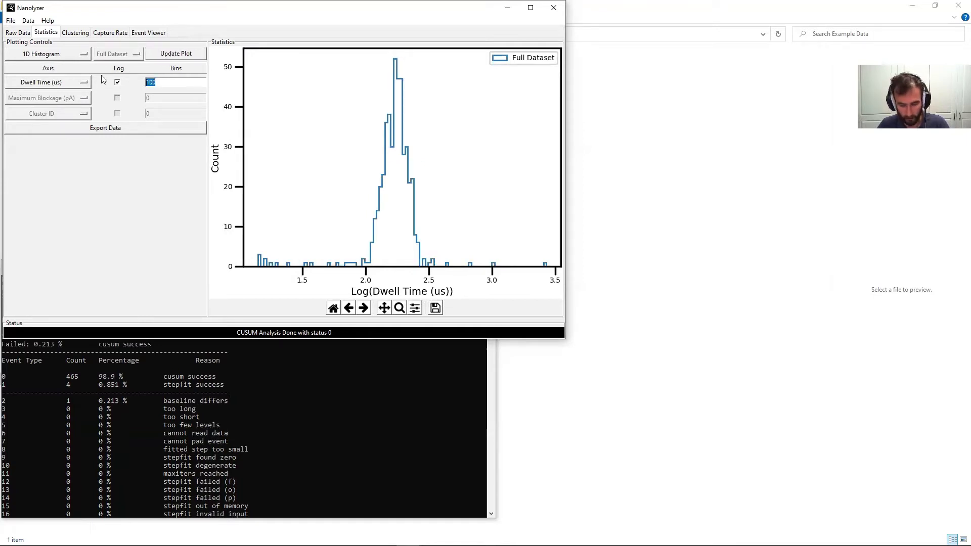
{"action": "type", "text": "200"}
{"action": "left_click", "coordinate": [166, 57]}
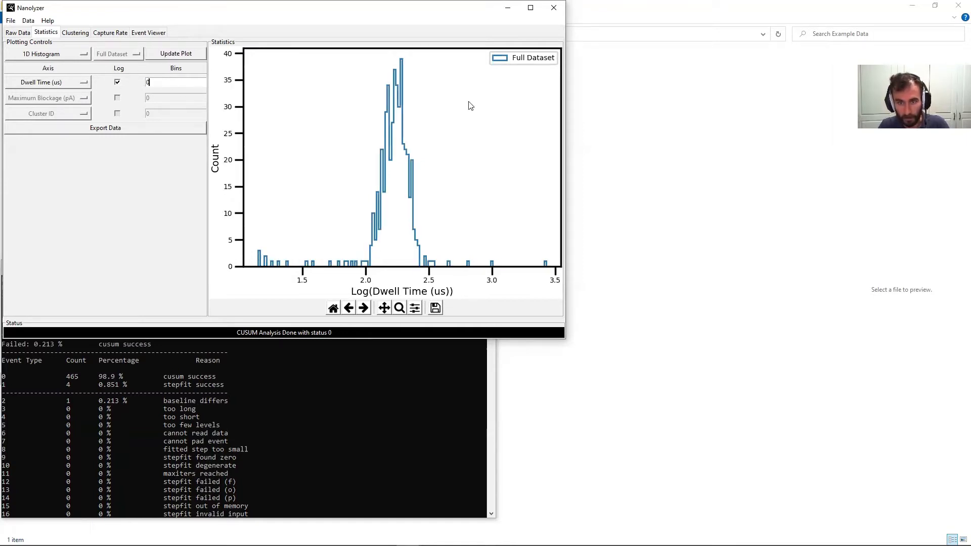
Step: Return to a 2D scatterplot and plot Sublevel Blockage (pA) against log Dwell Time
{"action": "left_click", "coordinate": [57, 54]}
{"action": "left_click", "coordinate": [54, 70]}
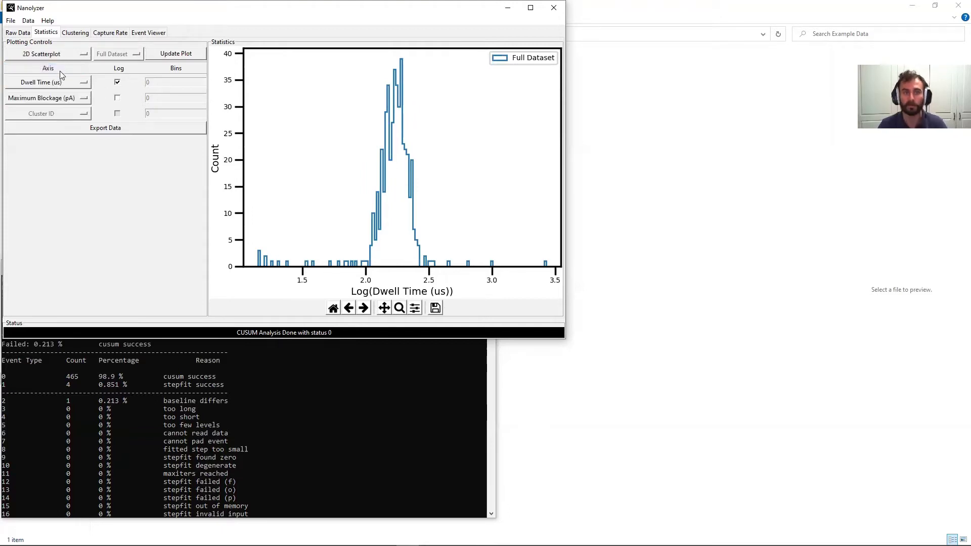
{"action": "left_click", "coordinate": [170, 57]}
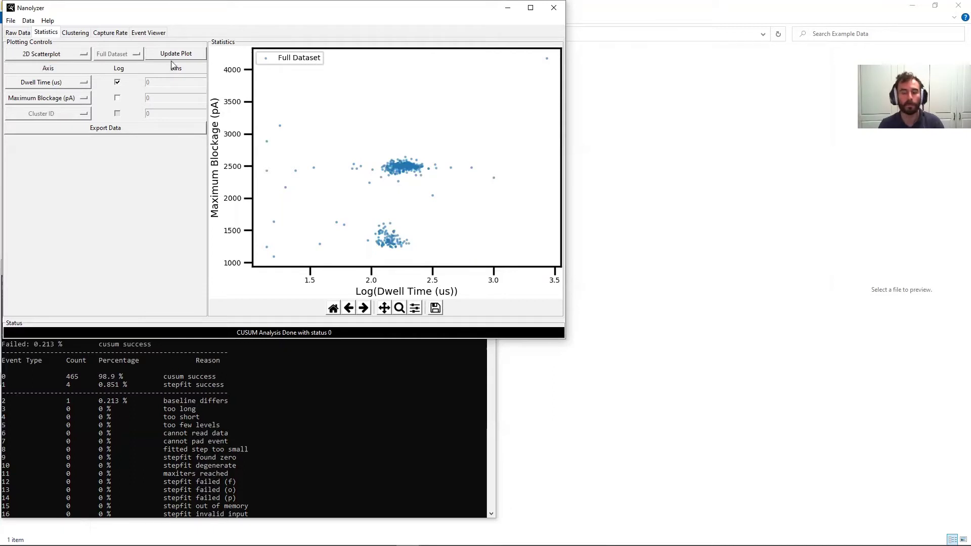
{"action": "left_click", "coordinate": [56, 98]}
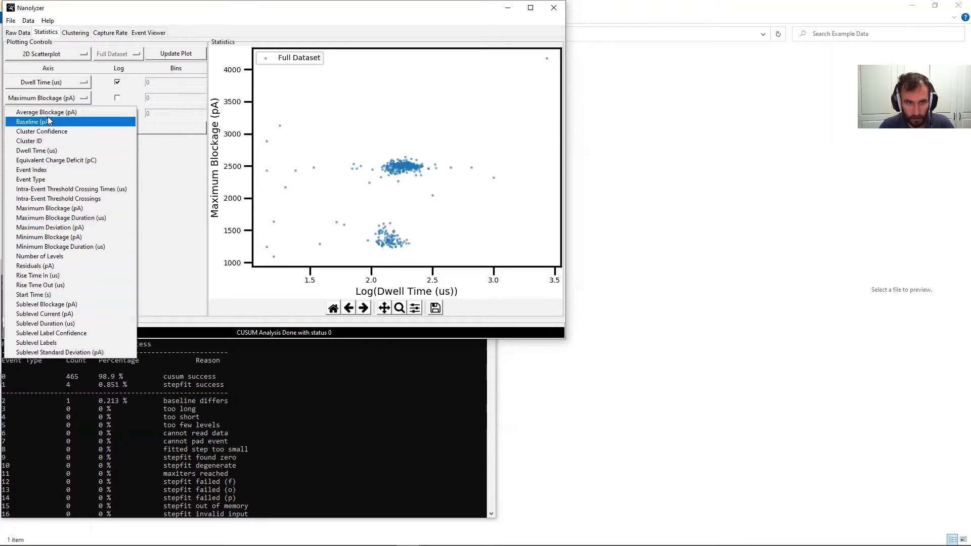
{"action": "left_click", "coordinate": [51, 308]}
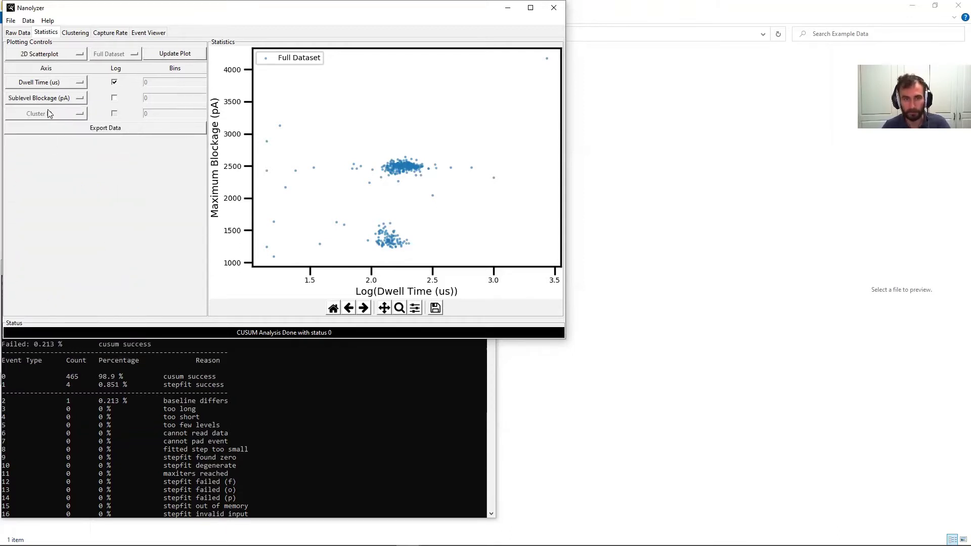
{"action": "left_click", "coordinate": [176, 54]}
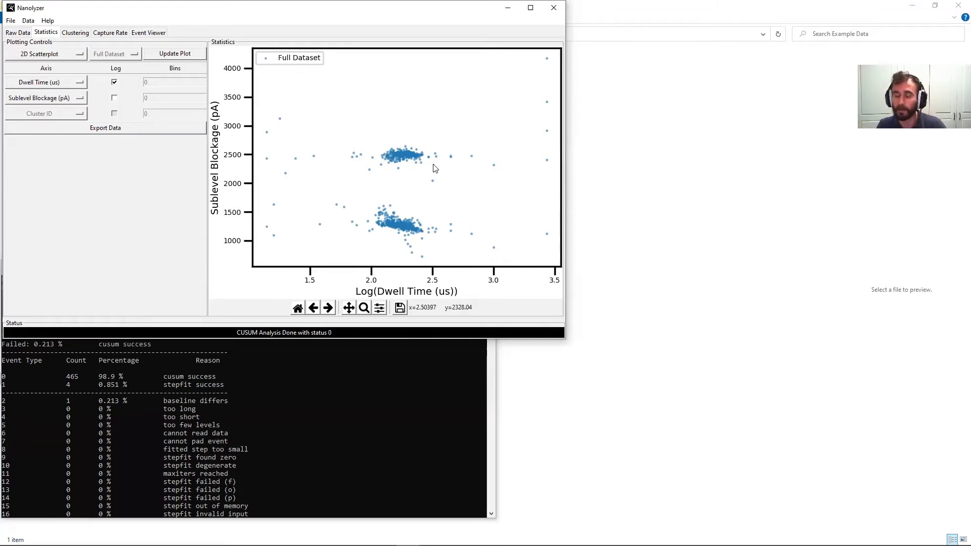
Step: Plot a 3D scatterplot of log Dwell Time and Sublevel Blockage with Number of Levels as the third axis
{"action": "left_click", "coordinate": [74, 56]}
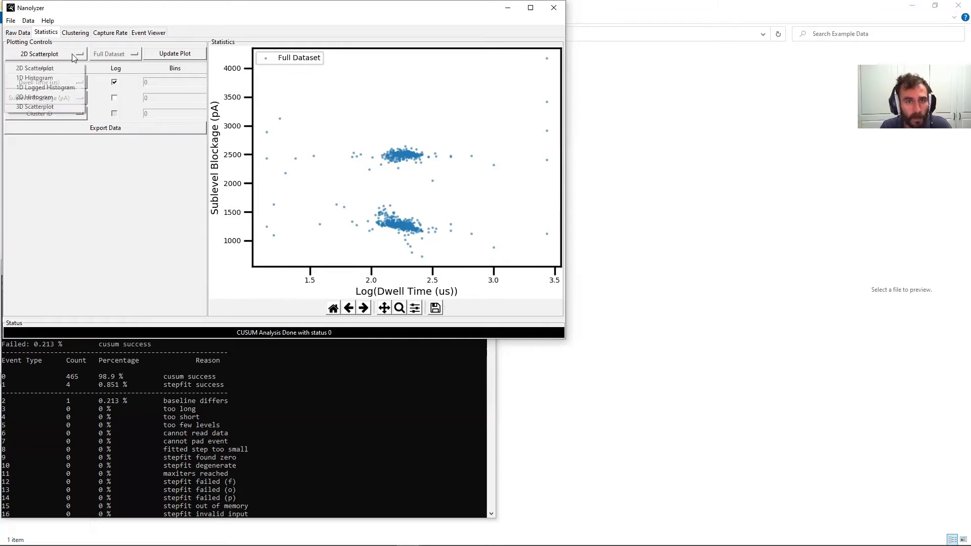
{"action": "left_click", "coordinate": [66, 102]}
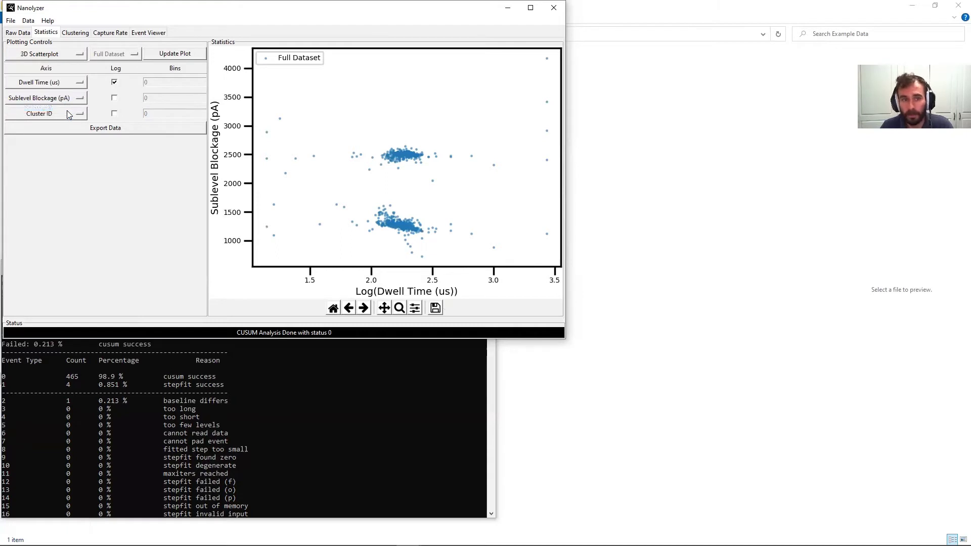
{"action": "left_click", "coordinate": [67, 112]}
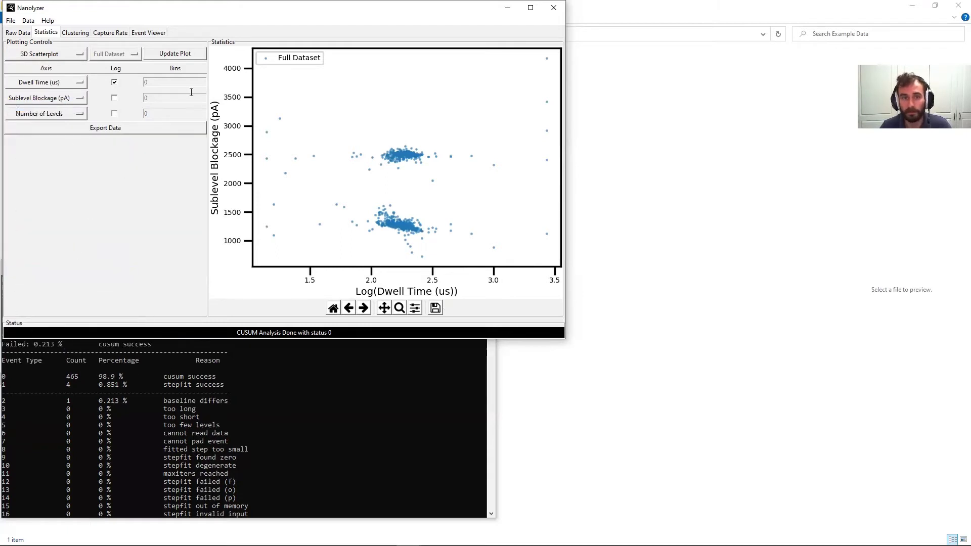
{"action": "left_click", "coordinate": [183, 56]}
{"action": "left_click_drag", "start_coordinate": [446, 230], "coordinate": [464, 107]}
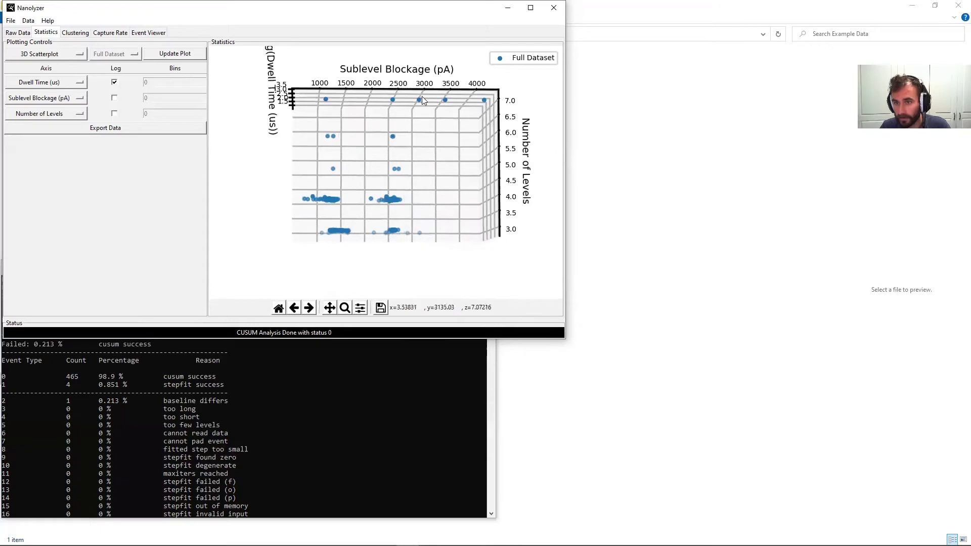
{"action": "left_click_drag", "start_coordinate": [323, 100], "coordinate": [380, 162]}
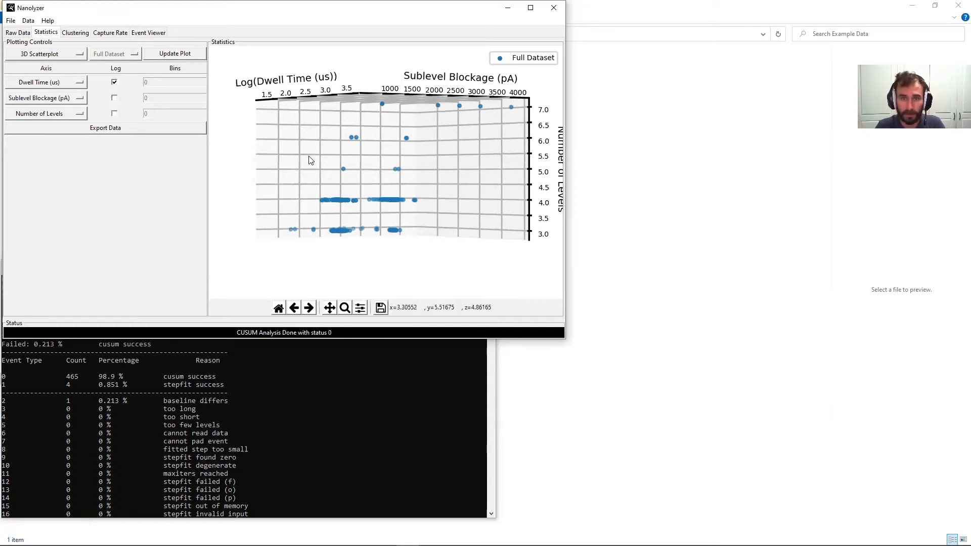
{"action": "left_click_drag", "start_coordinate": [334, 165], "coordinate": [370, 199]}
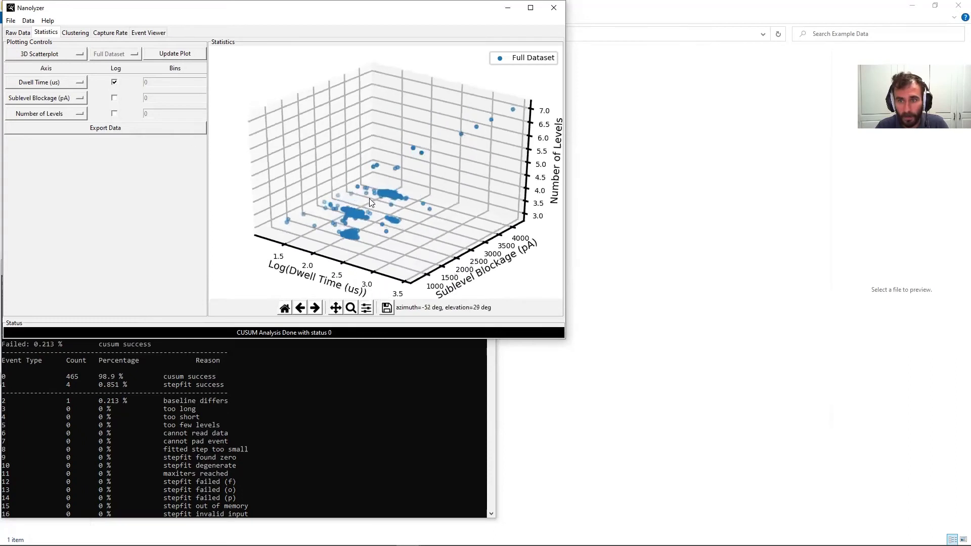
Step: Plot a 2D scatterplot of log Sublevel Duration (us) against Sublevel Blockage (pA)
{"action": "left_click", "coordinate": [59, 83]}
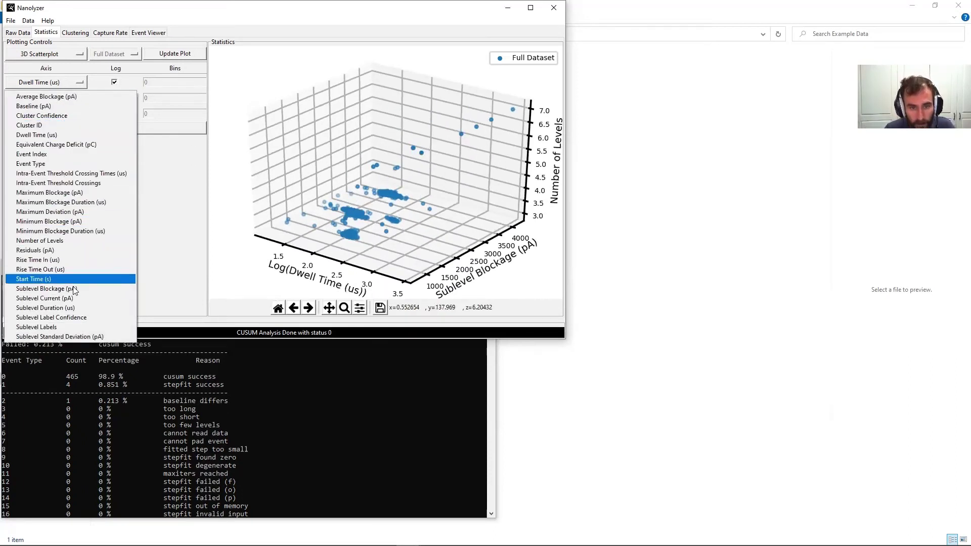
{"action": "left_click", "coordinate": [75, 309]}
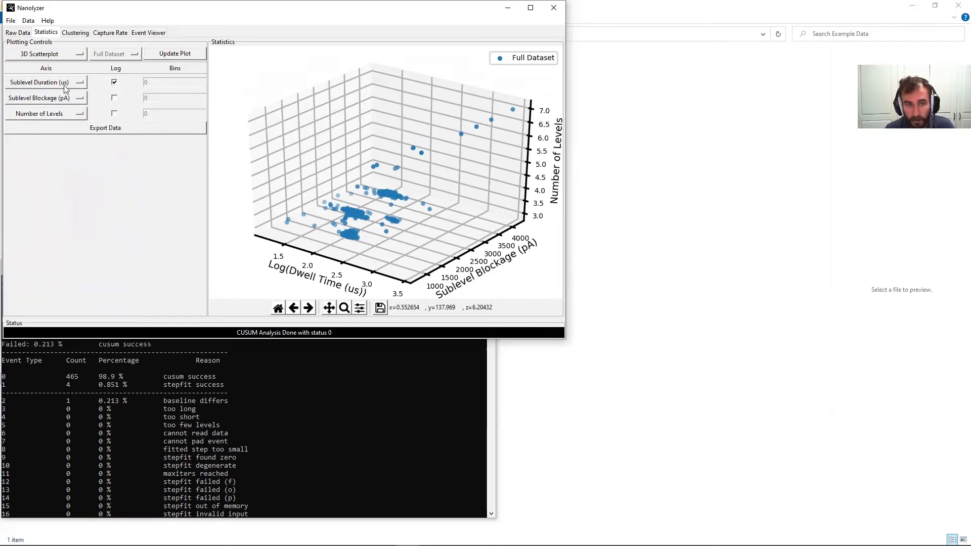
{"action": "left_click", "coordinate": [63, 59]}
{"action": "left_click", "coordinate": [61, 71]}
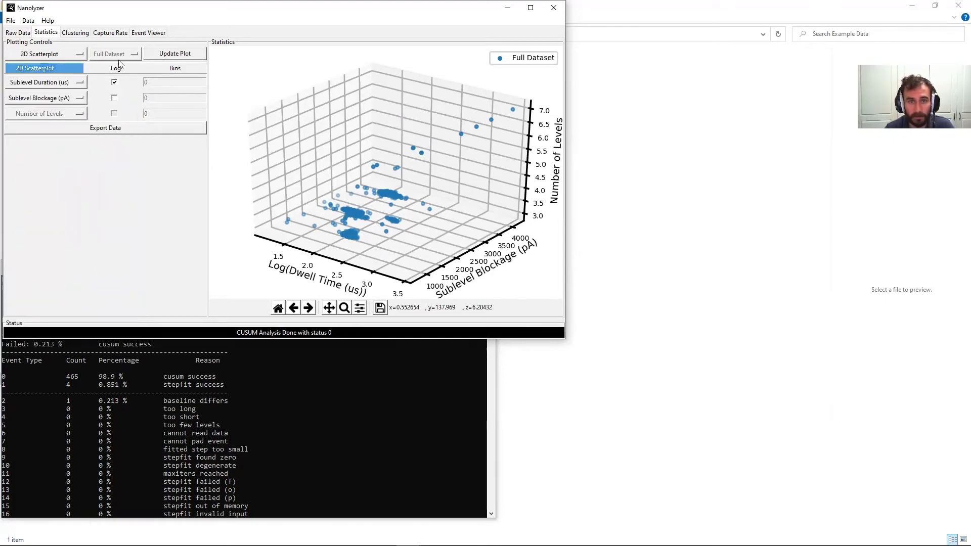
{"action": "left_click", "coordinate": [194, 55]}
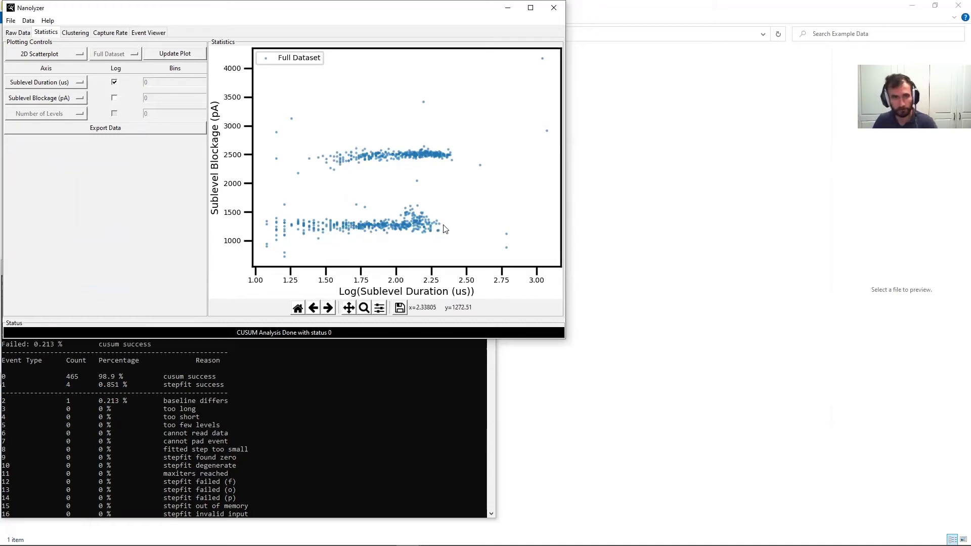
{"action": "left_click", "coordinate": [73, 84]}
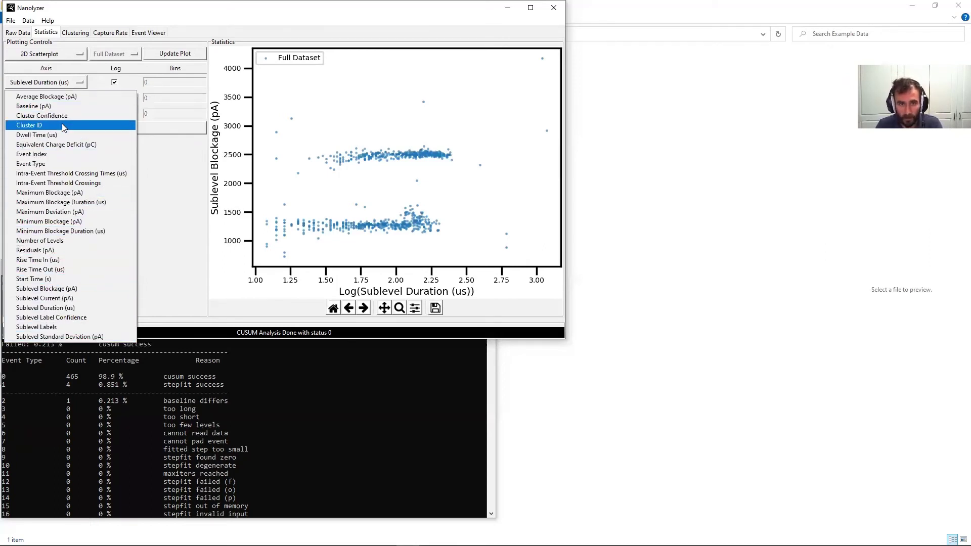
{"action": "left_click", "coordinate": [170, 217]}
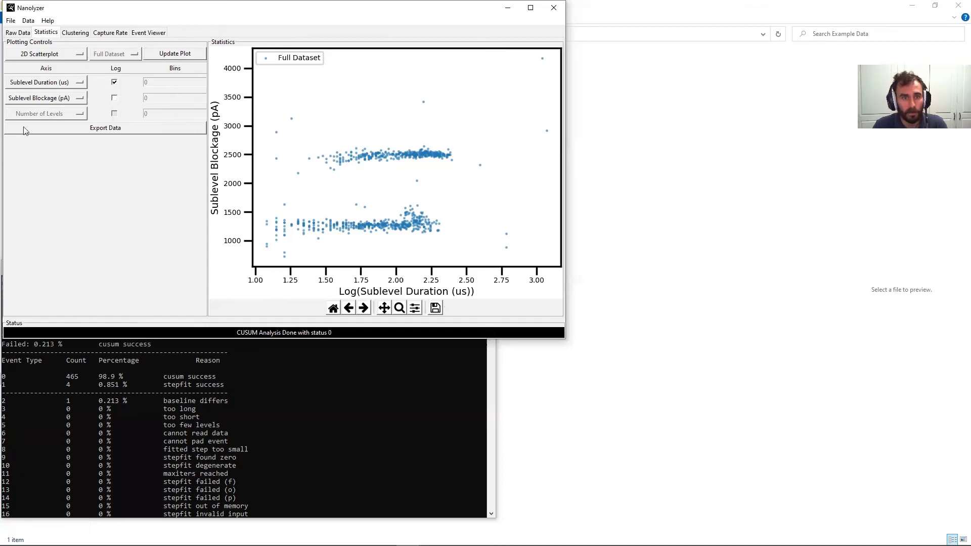
{"action": "left_click", "coordinate": [79, 83]}
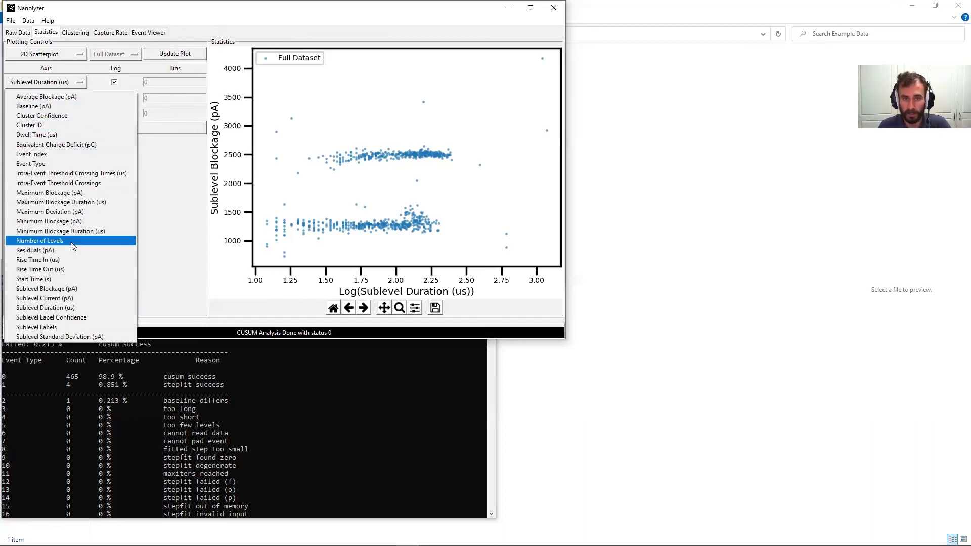
{"action": "left_click", "coordinate": [184, 222]}
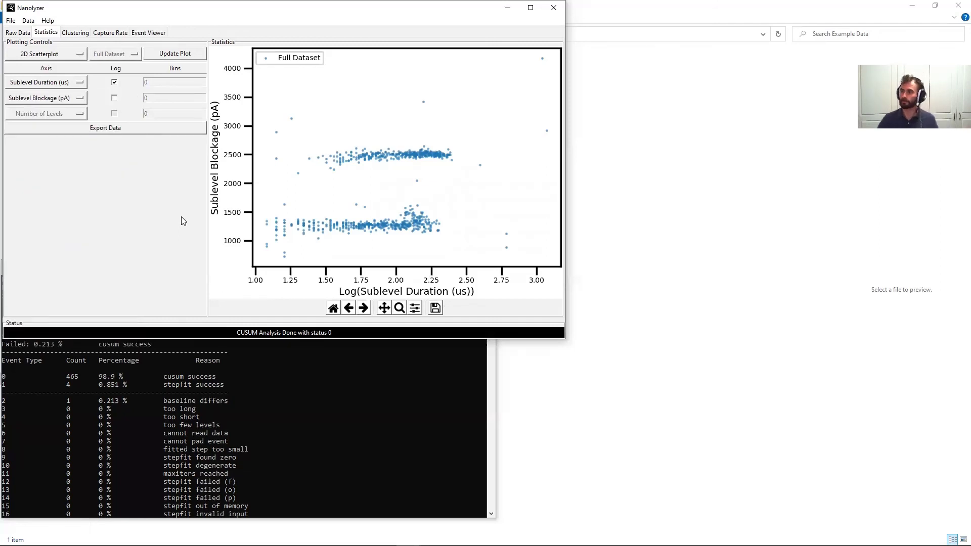